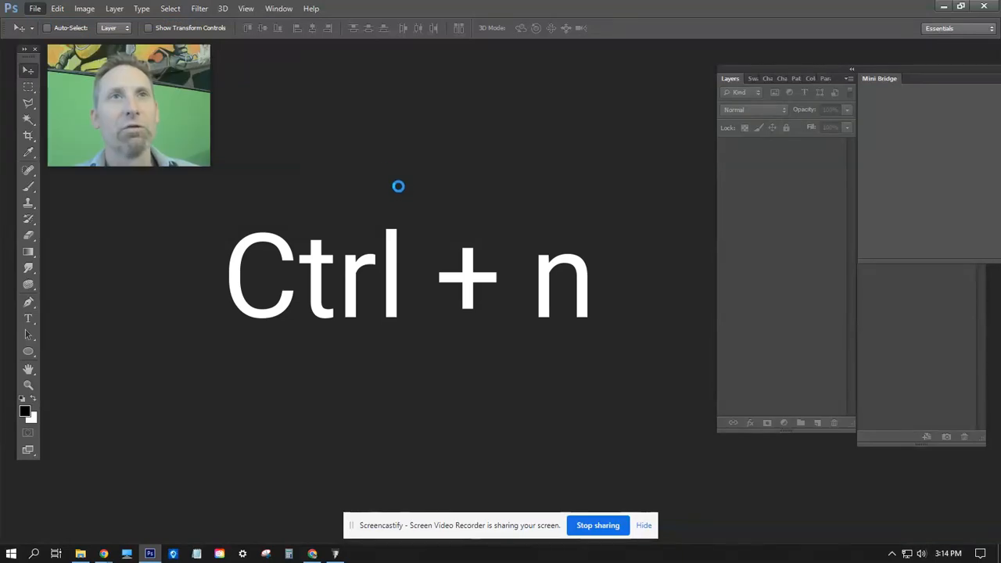
- Create a new document 7 inches wide and 7 inches high at a resolution of 300 pixels/inch
key(ctrl+n)
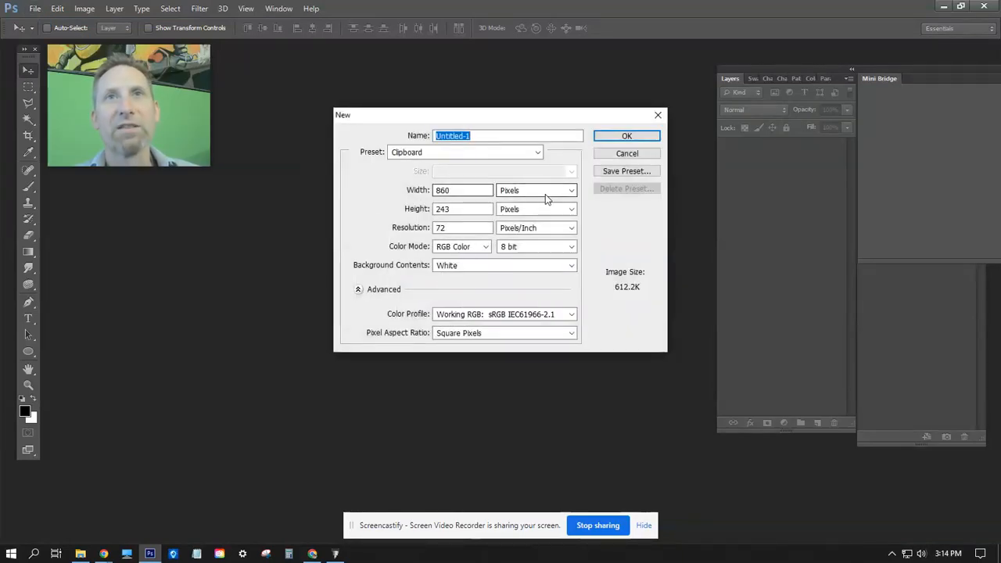
click(573, 193)
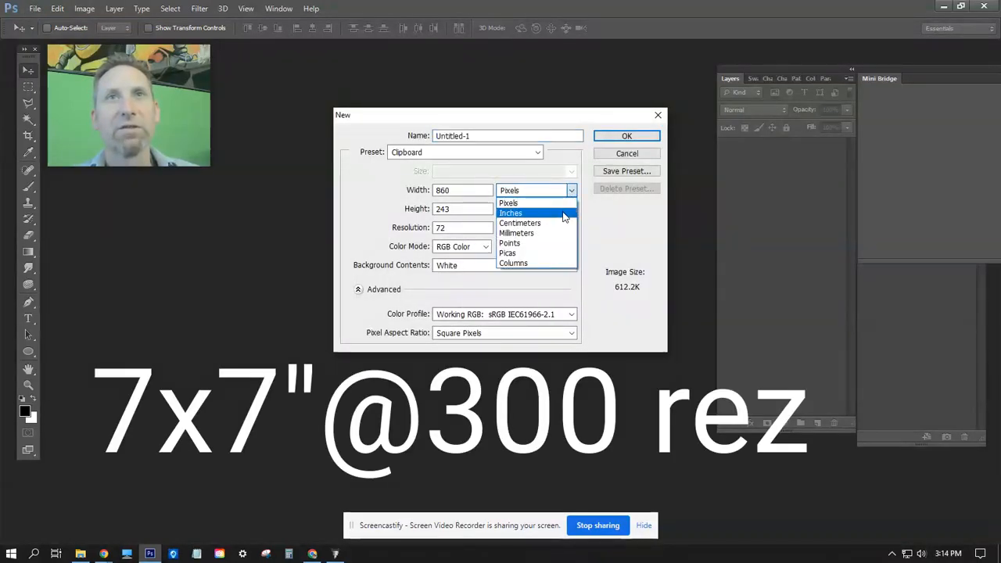
click(548, 211)
double_click(443, 189)
text(7)
click(460, 208)
double_click(460, 208)
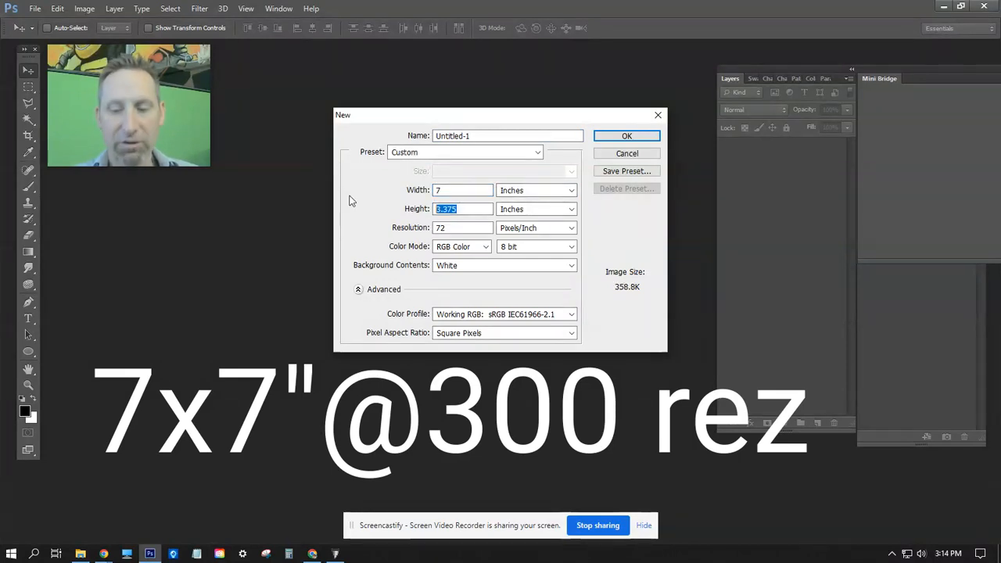
text(7)
key(Tab)
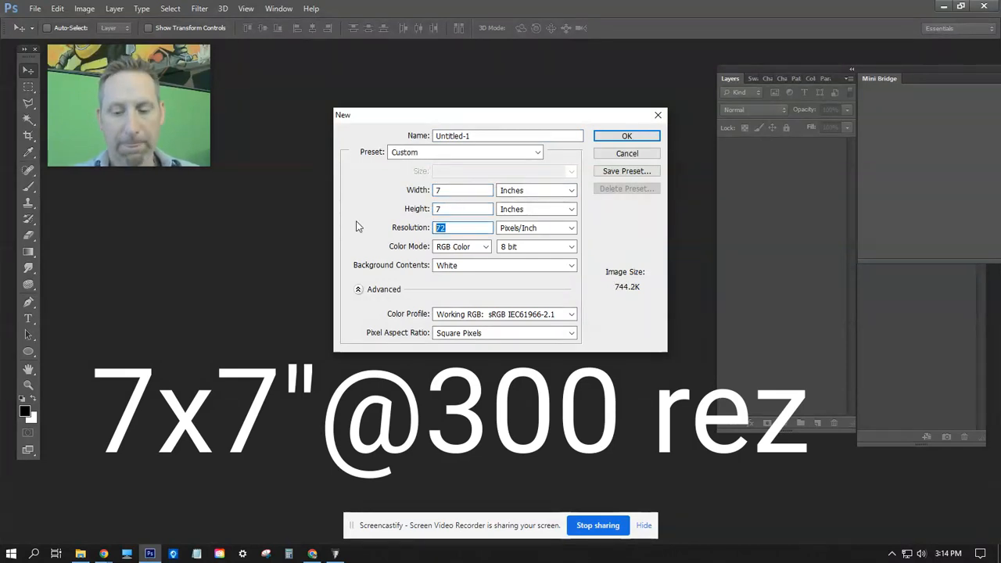
text(300)
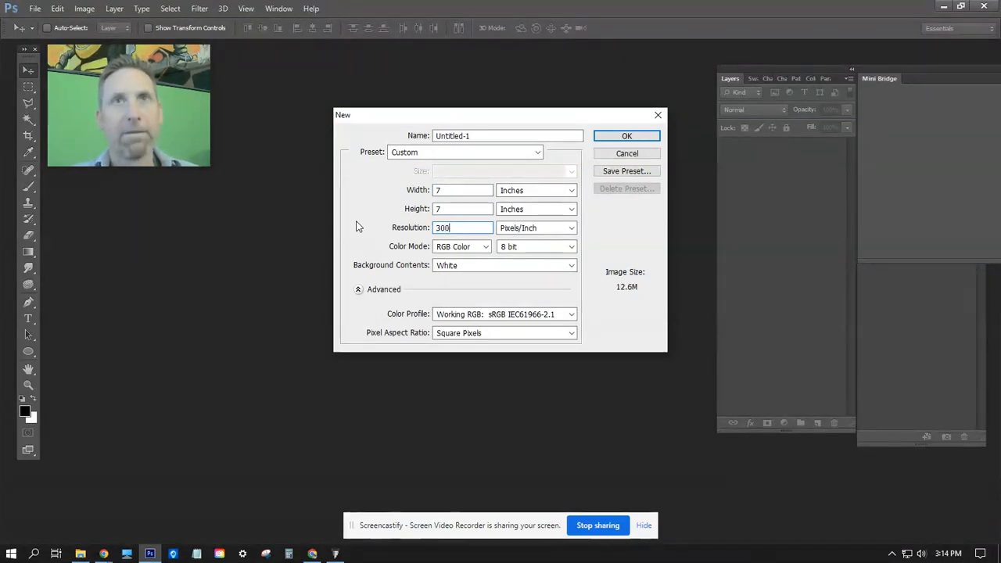
click(601, 137)
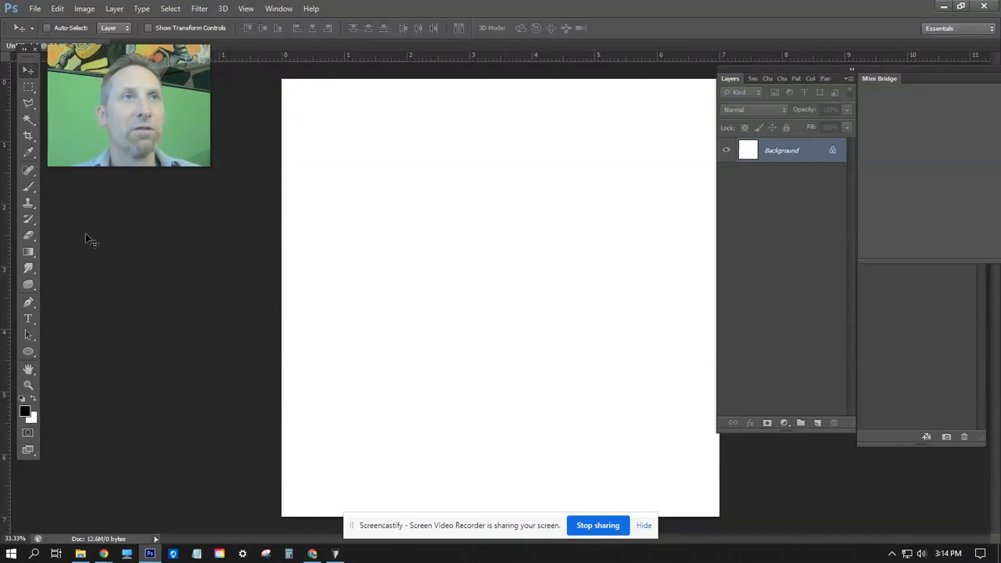
- Draw a black circle about 405 px in diameter in the upper-left part of the canvas with the Ellipse tool
click(29, 354)
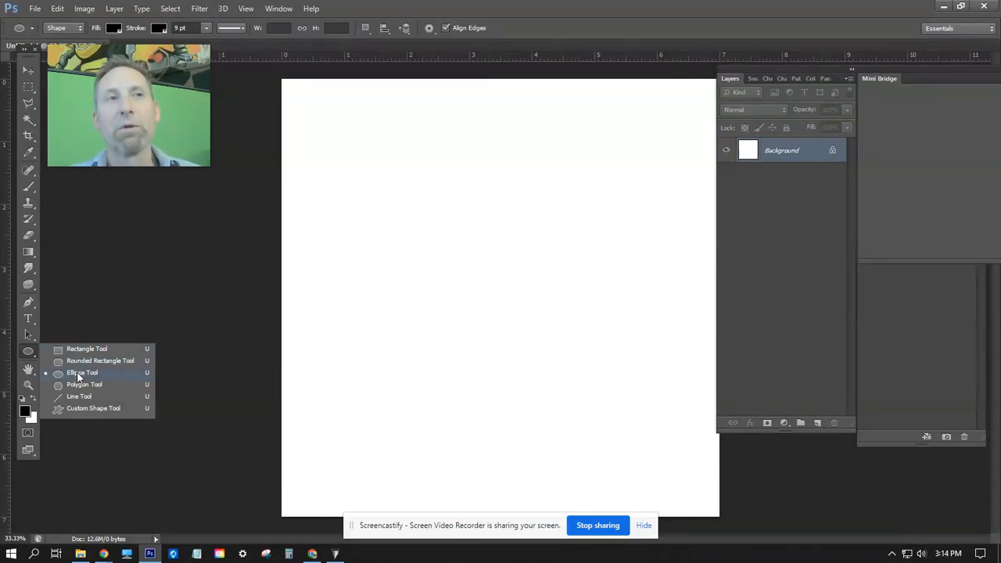
click(78, 374)
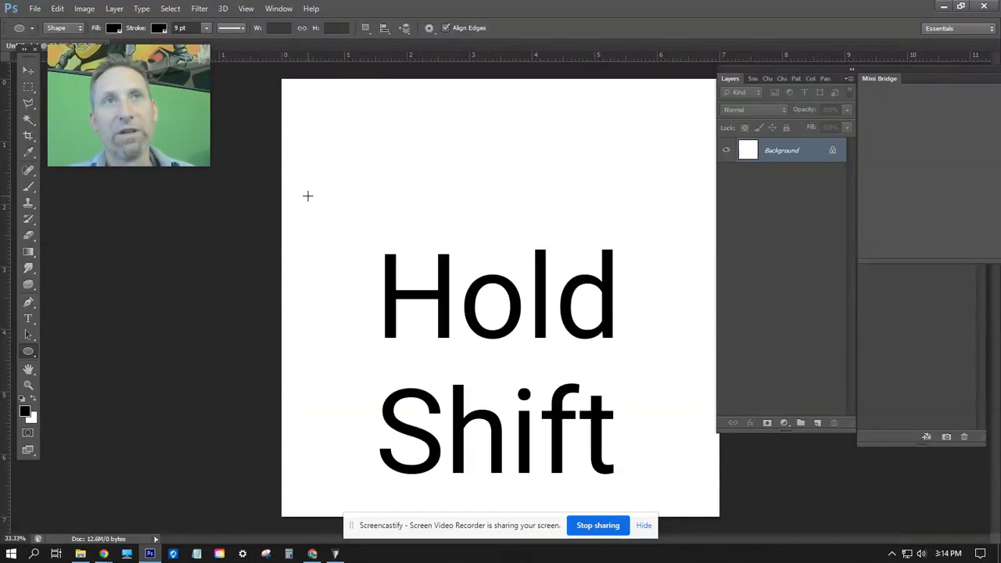
drag(308, 196, 393, 267)
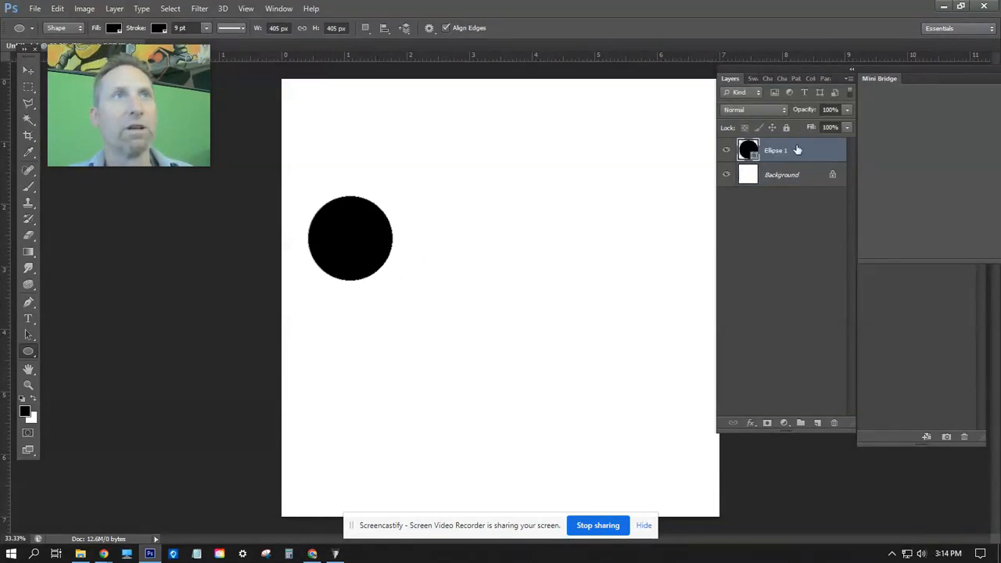
- Duplicate the circle layer three times, placing the copies below the canvas centre, near the bottom edge and by the right edge
key(ctrl+j)
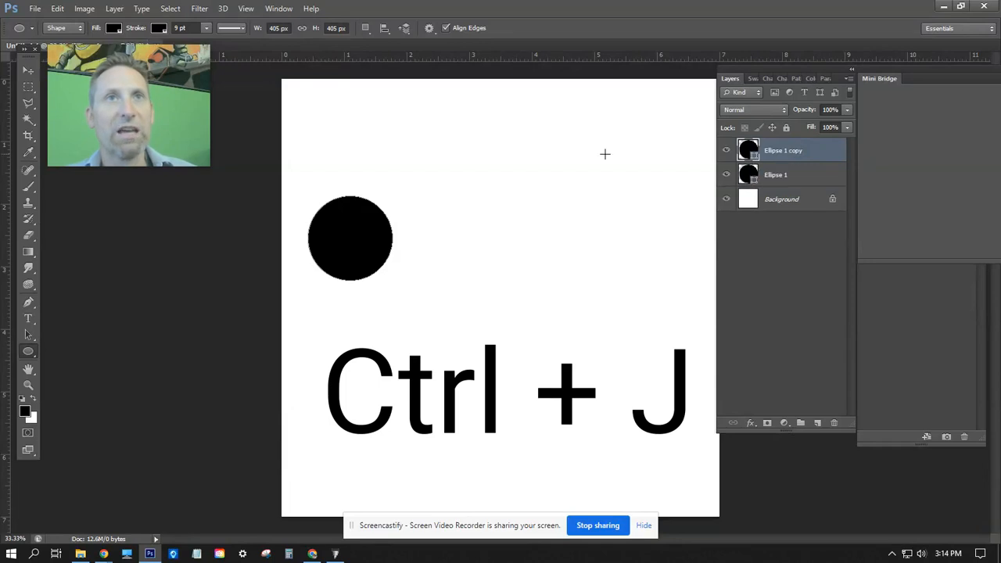
key(v)
drag(347, 230, 440, 358)
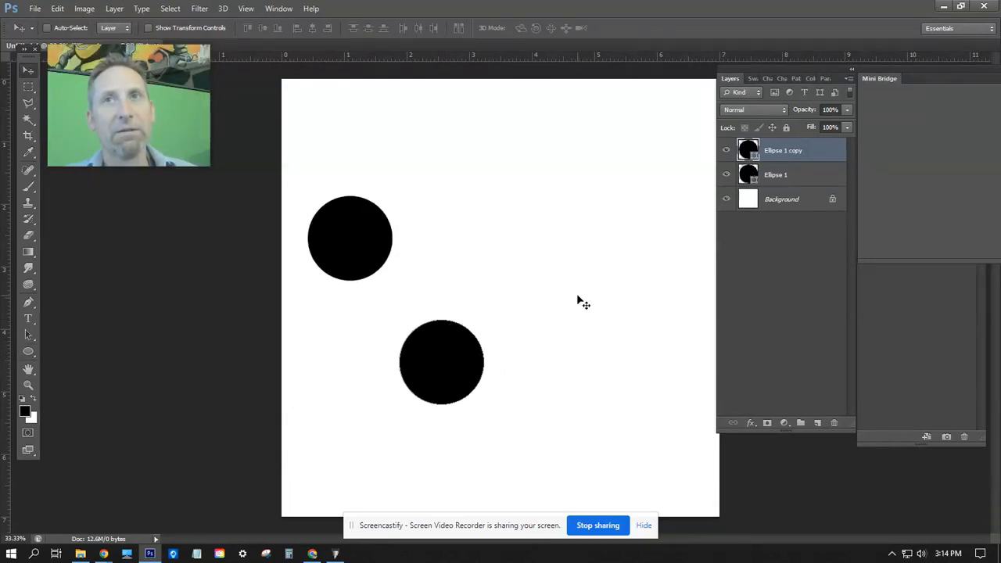
key(ctrl+j)
drag(471, 365, 583, 475)
key(ctrl+j)
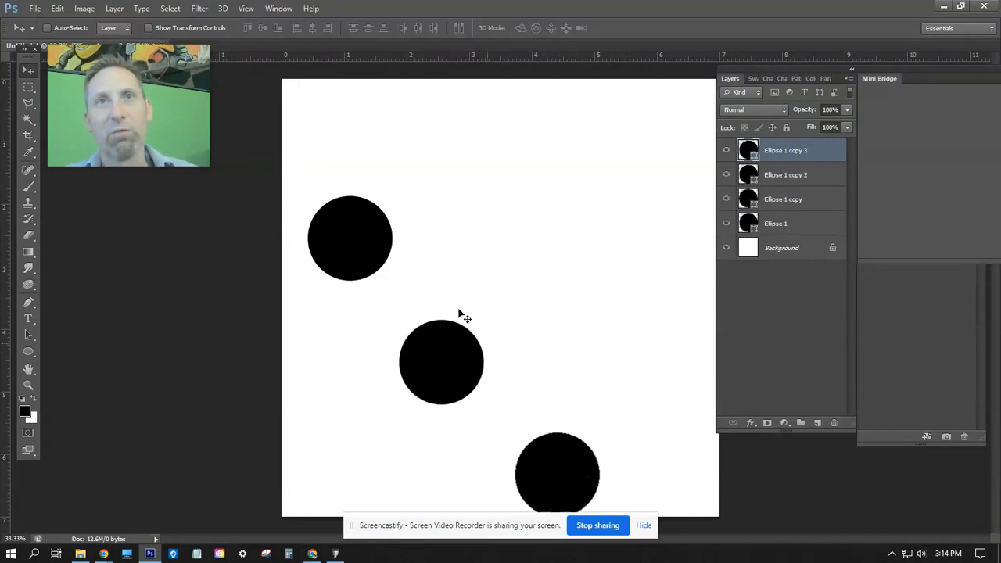
drag(351, 230, 672, 331)
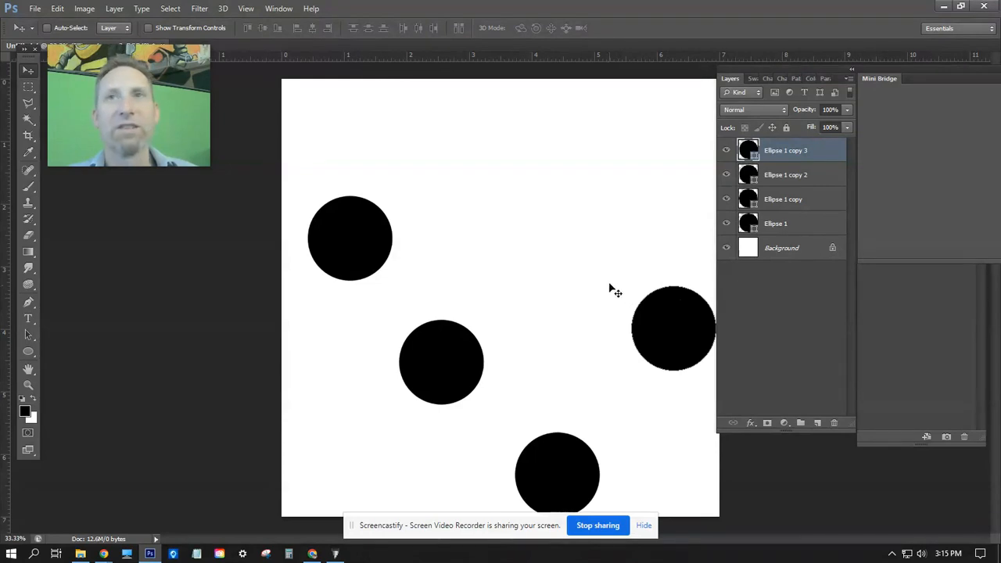
drag(658, 320, 655, 331)
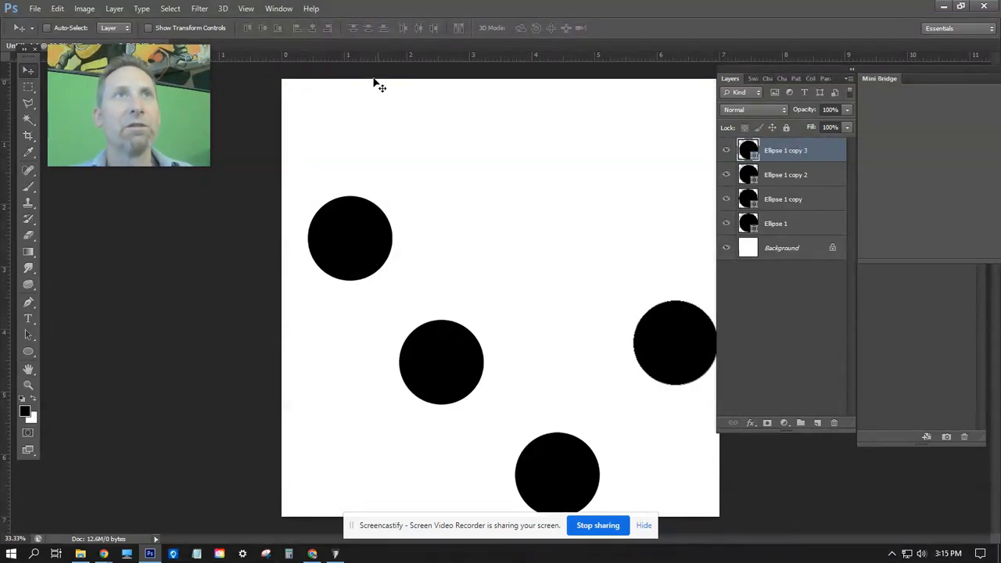
- Create a frame animation in the Timeline and make its frames from the layers
click(280, 8)
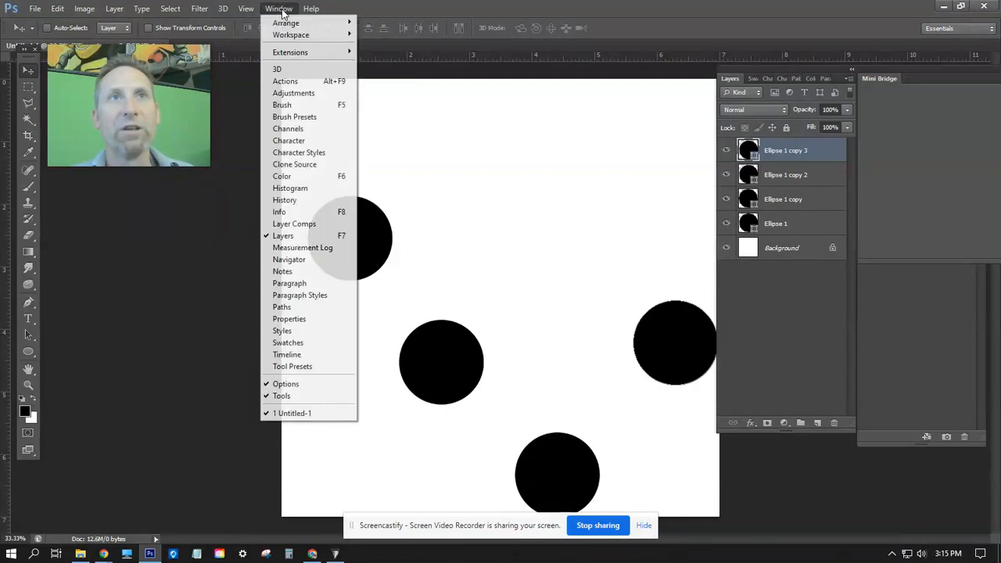
click(286, 355)
drag(248, 452, 255, 294)
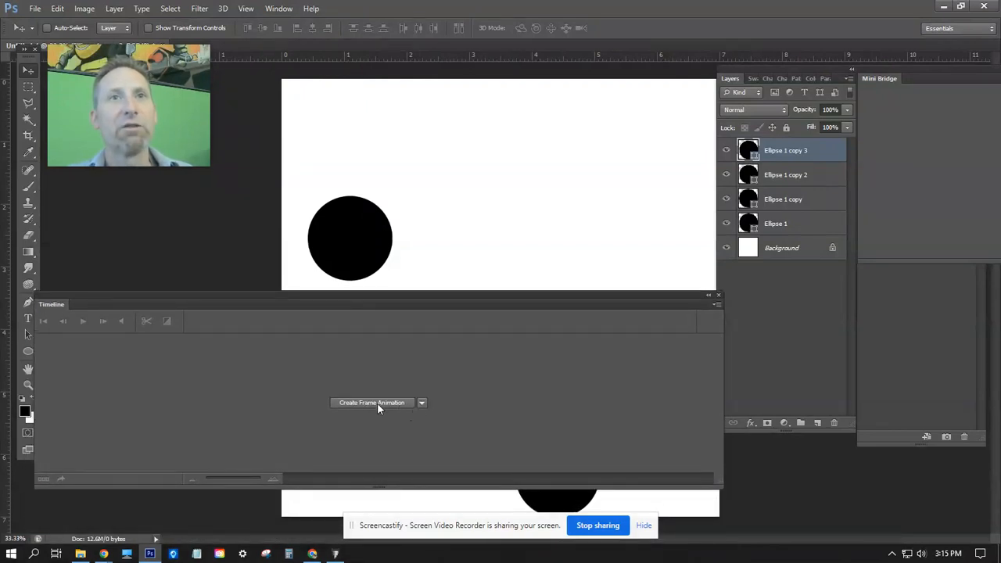
click(422, 403)
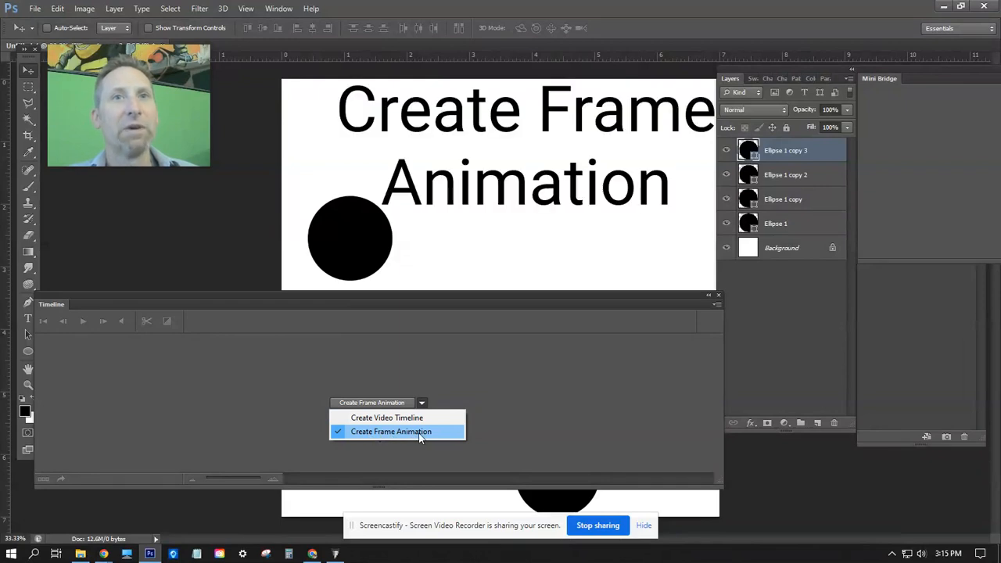
click(417, 434)
click(372, 403)
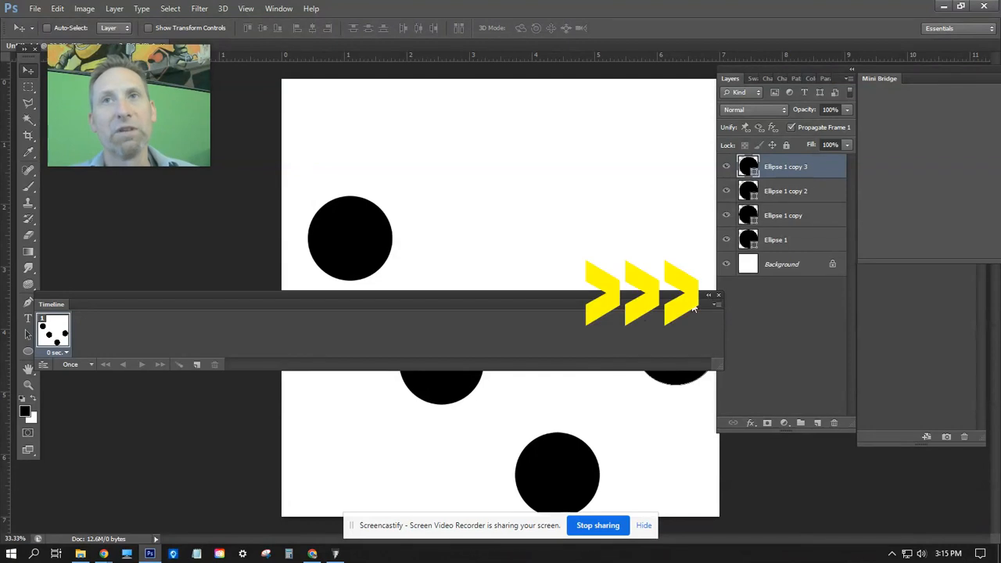
click(717, 304)
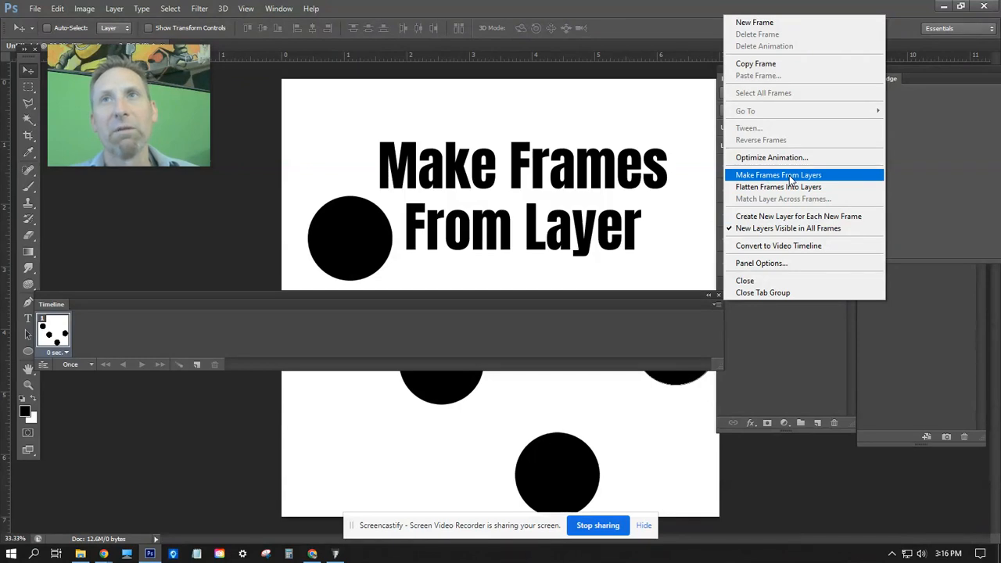
click(792, 180)
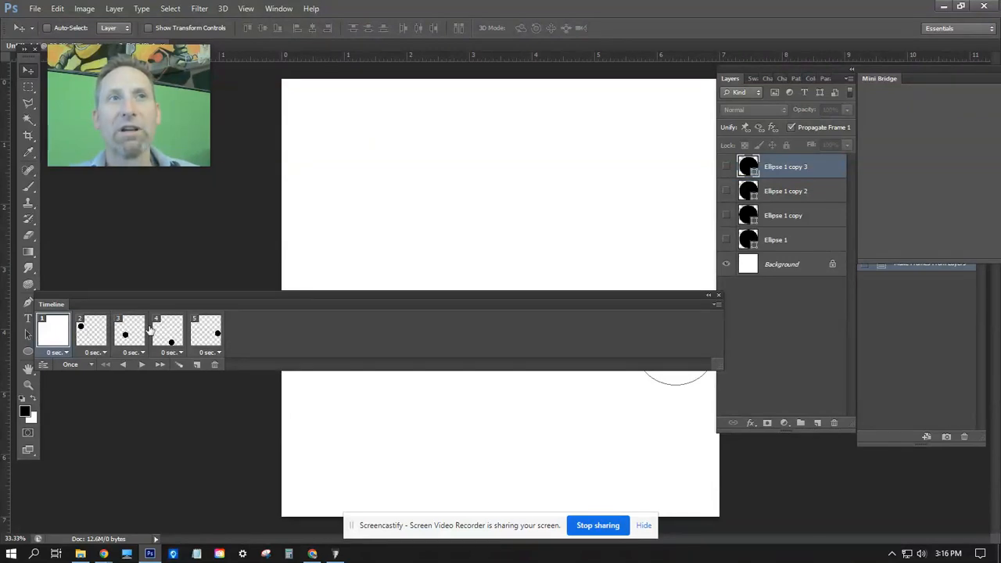
- Make the white Background layer visible in frames 2, 3, 4 and 5 of the animation
click(100, 334)
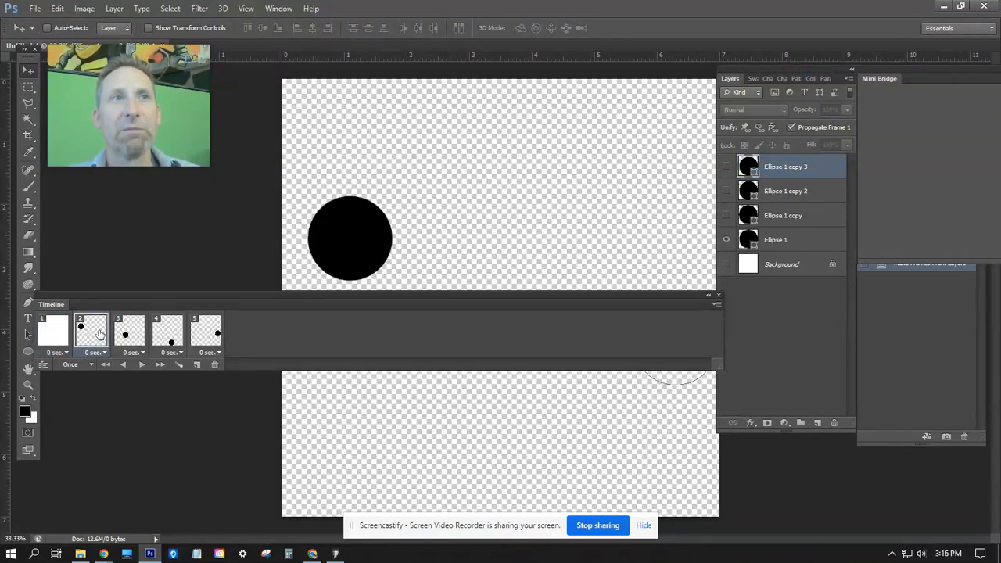
click(727, 264)
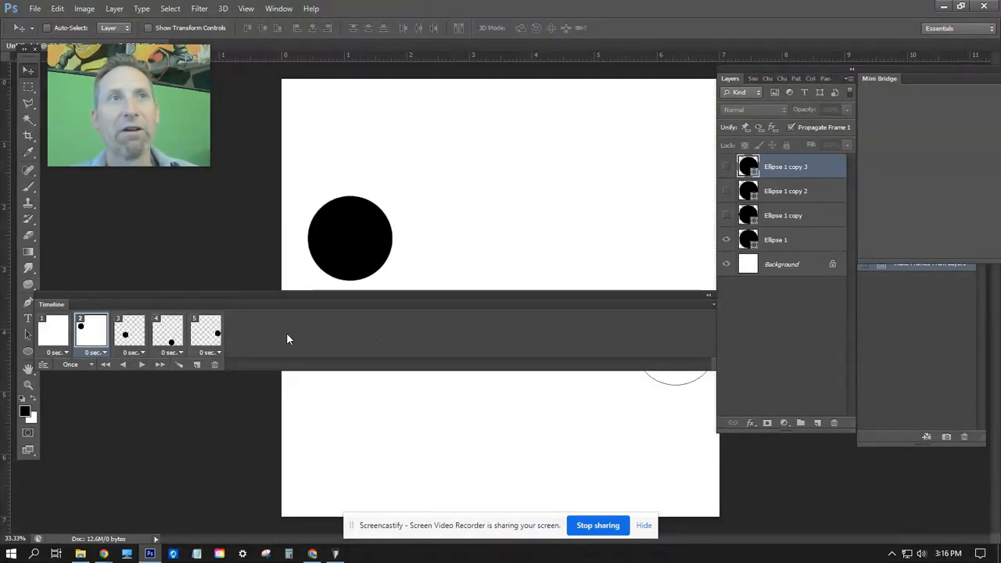
click(129, 331)
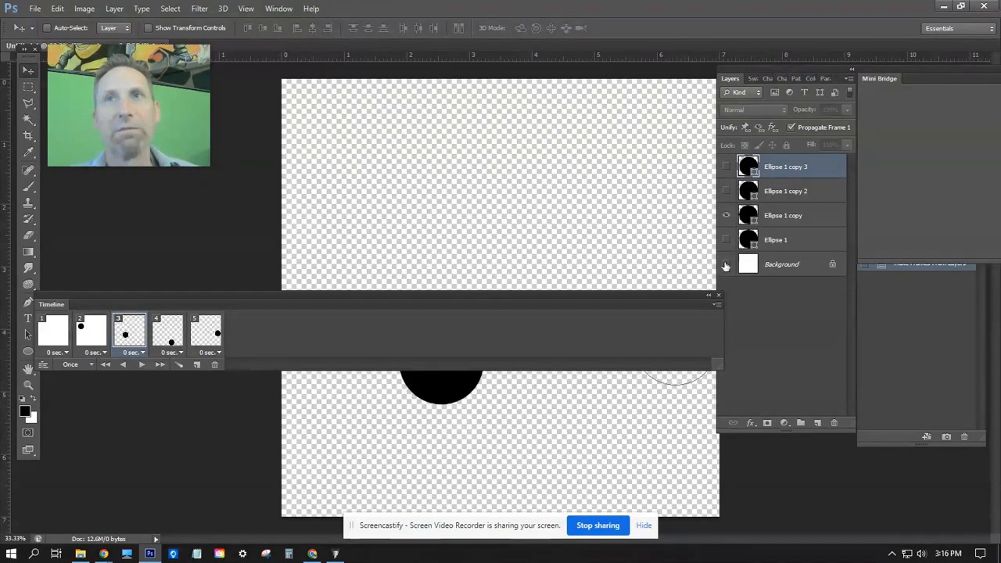
click(727, 265)
click(168, 329)
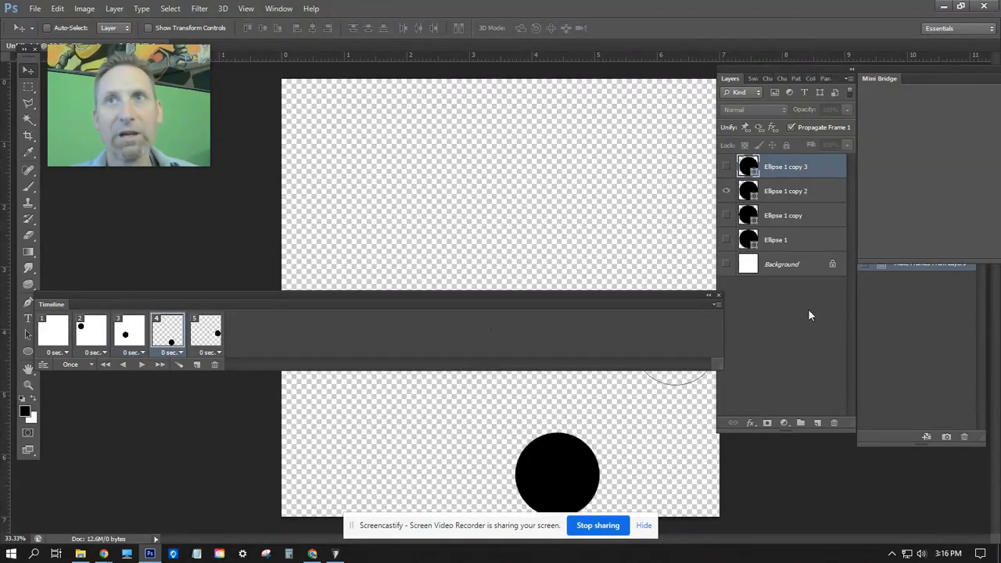
click(727, 266)
click(205, 331)
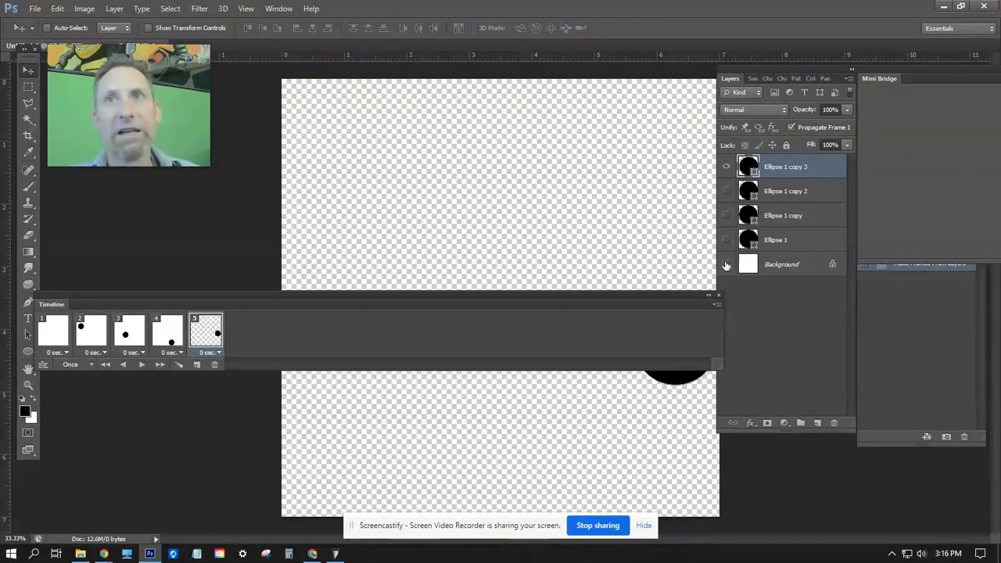
click(727, 265)
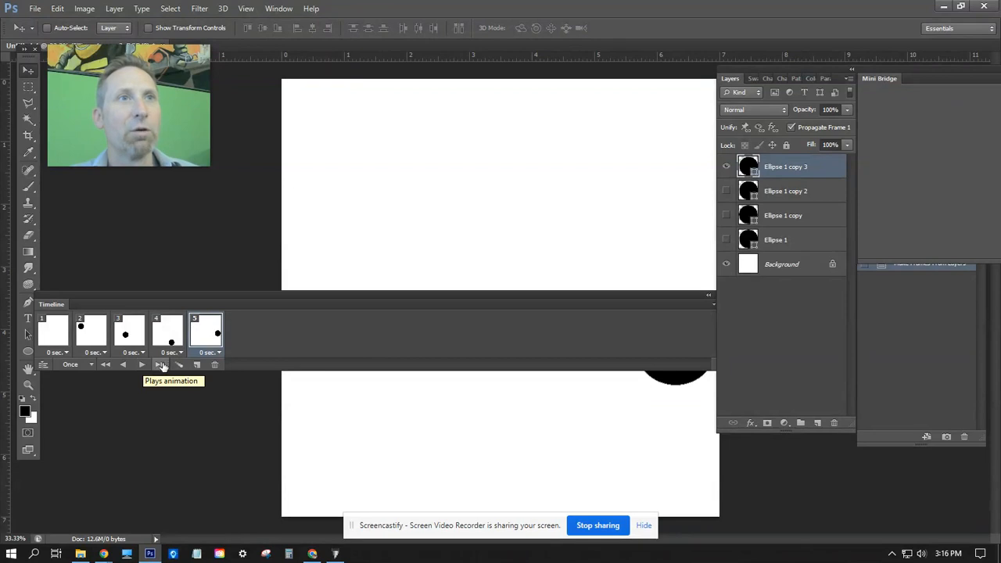
- Set the animation's looping to Forever and delete the blank first frame
click(91, 366)
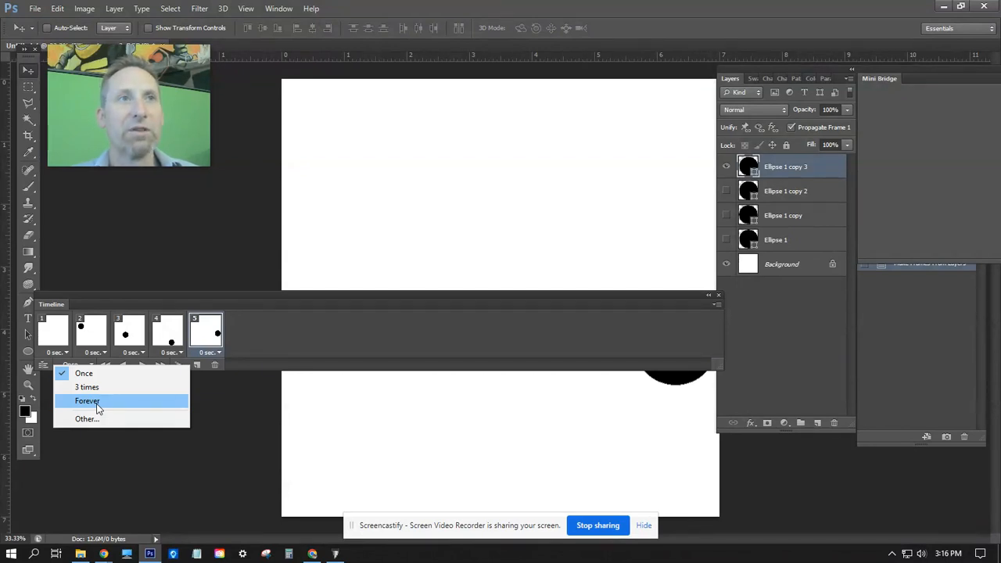
click(88, 401)
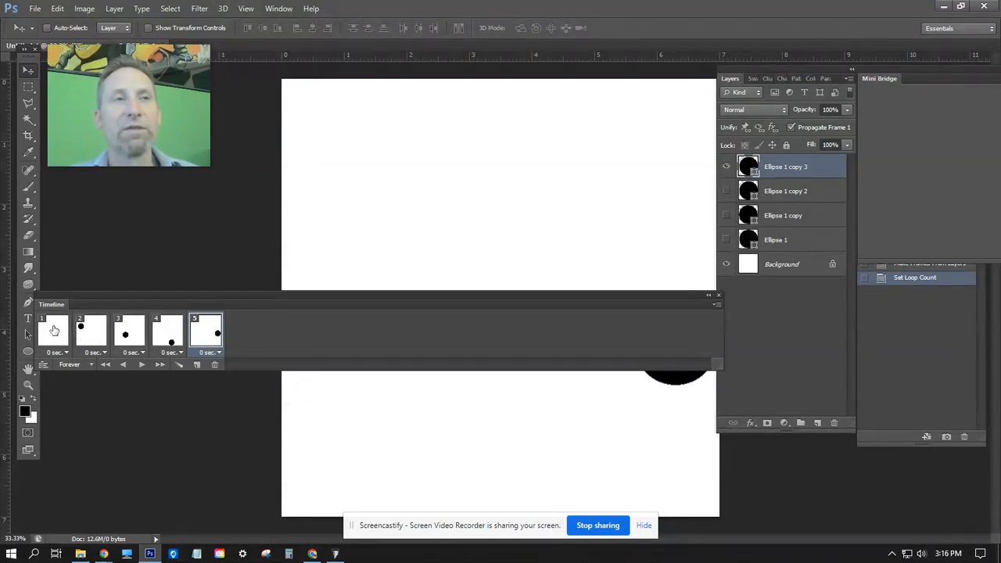
right_click(54, 331)
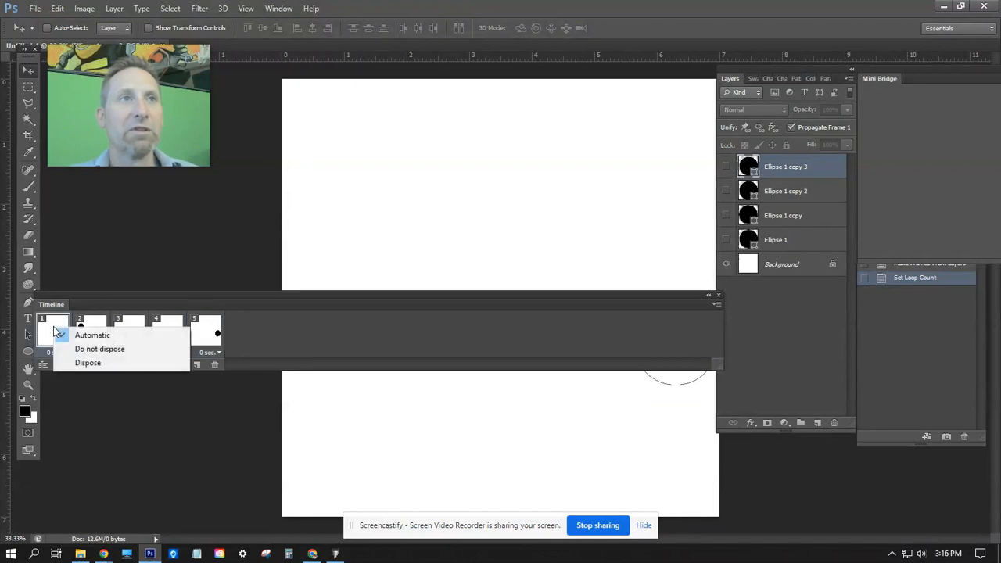
click(63, 349)
drag(54, 333, 213, 366)
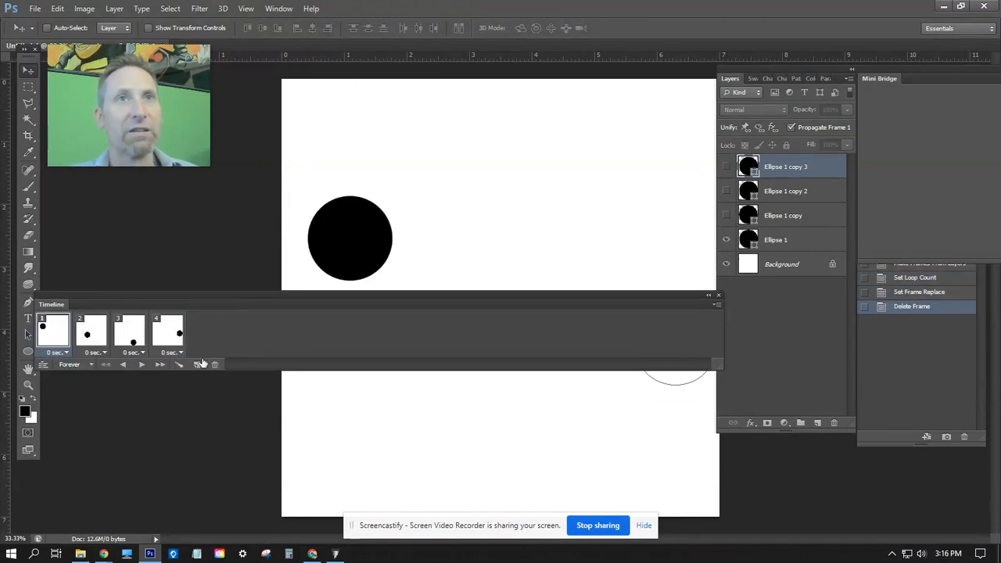
- Move the Timeline lower, set the delay of all four frames to 0.5 seconds and play the animation
drag(465, 294, 476, 429)
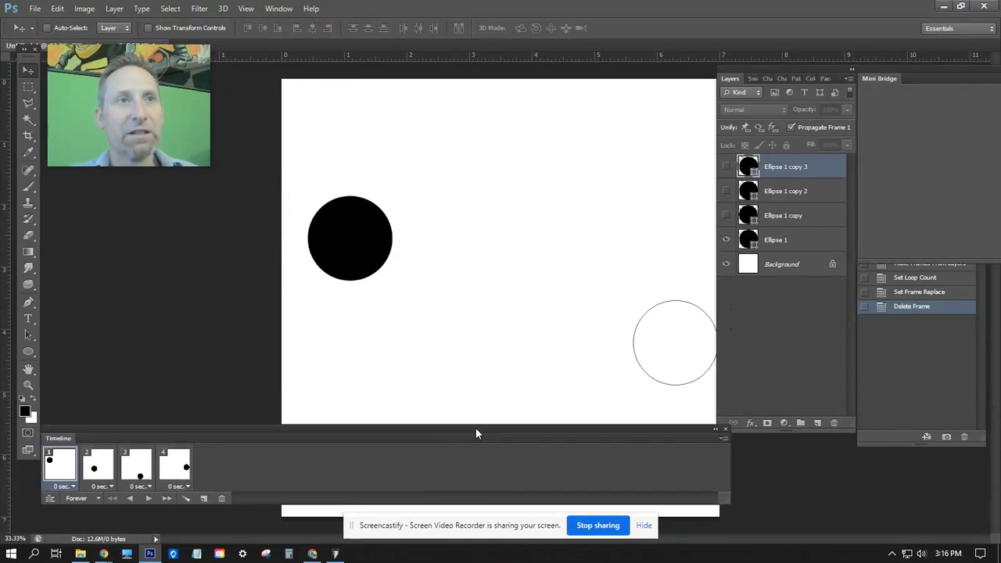
click(186, 485)
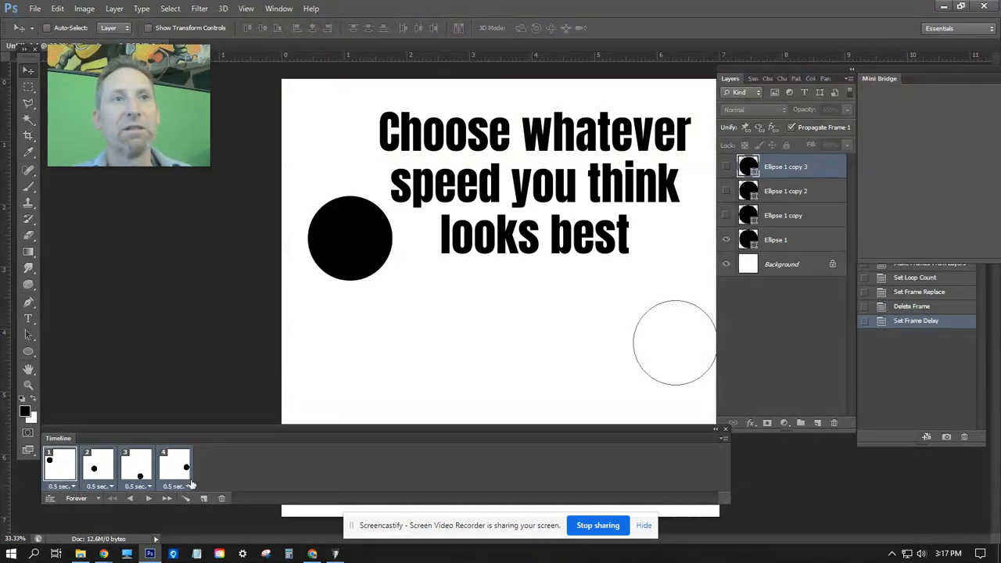
click(147, 500)
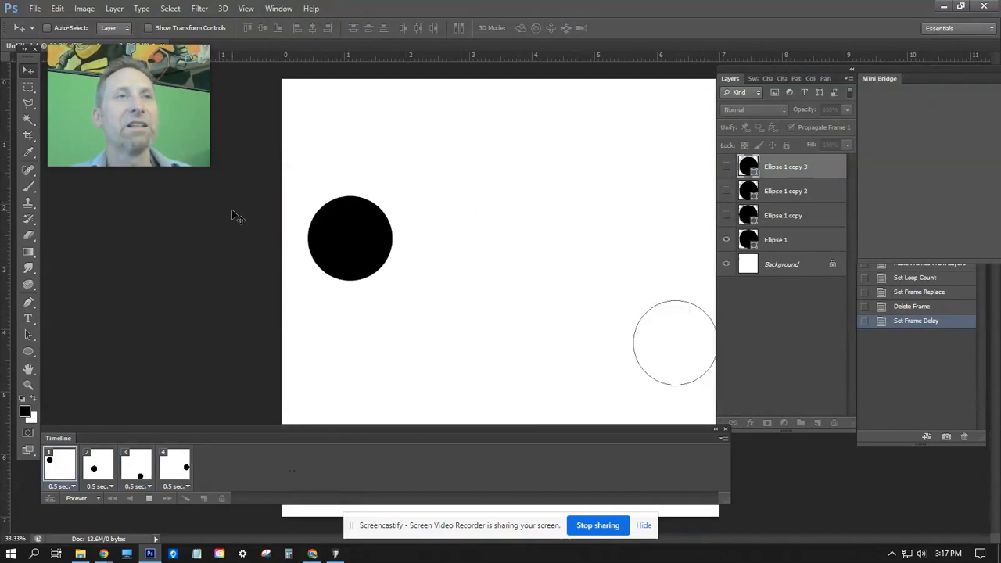
click(35, 8)
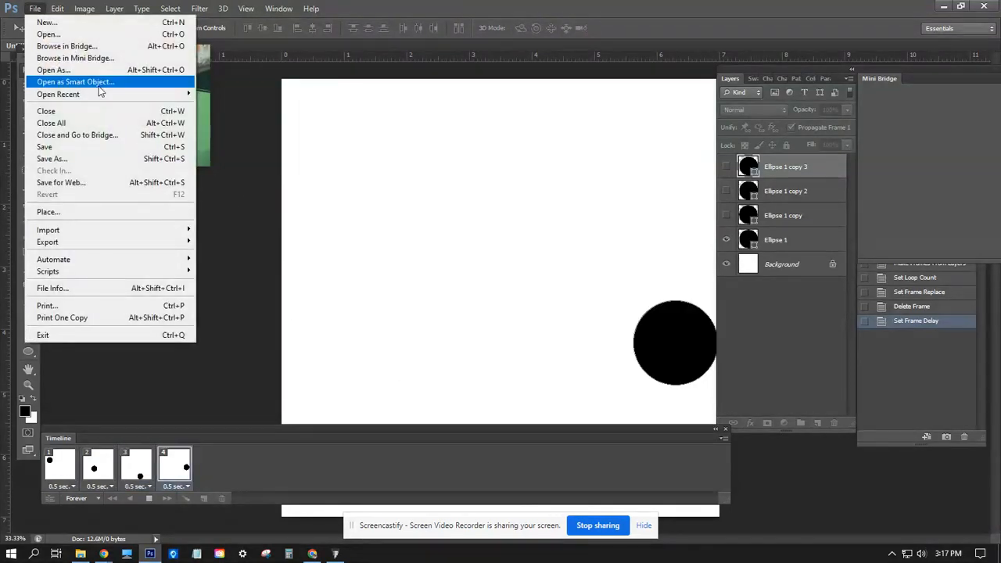
click(100, 158)
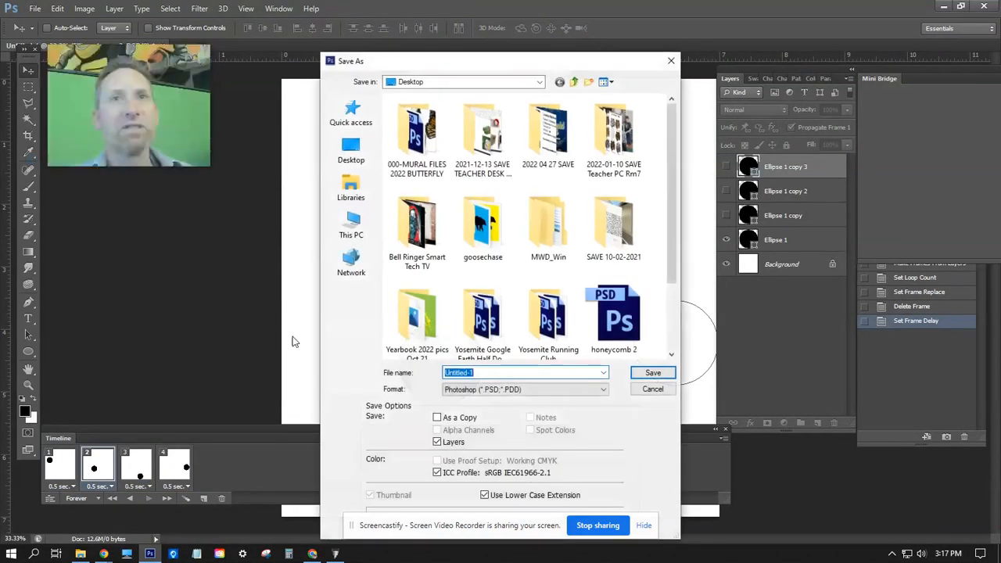
click(604, 390)
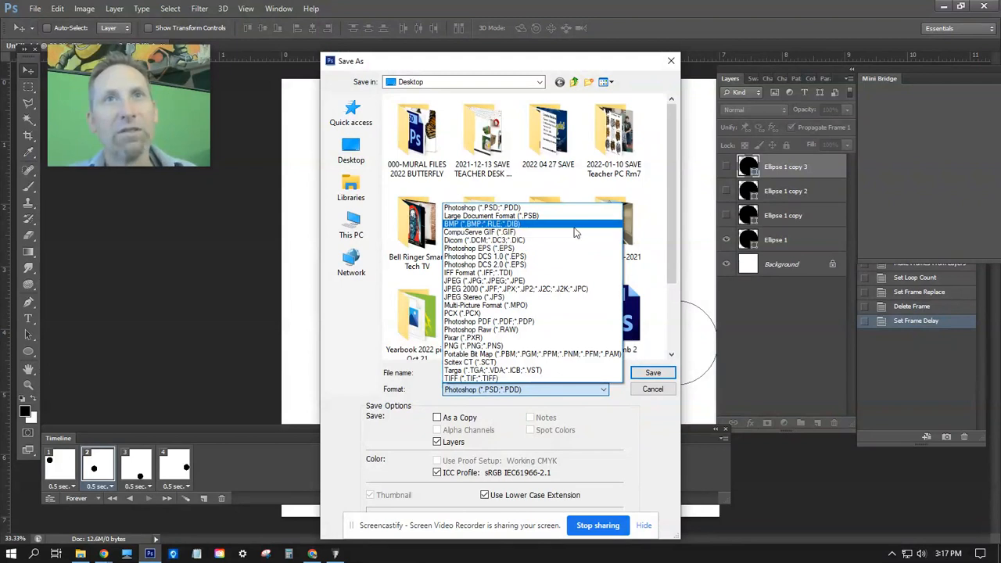
click(481, 232)
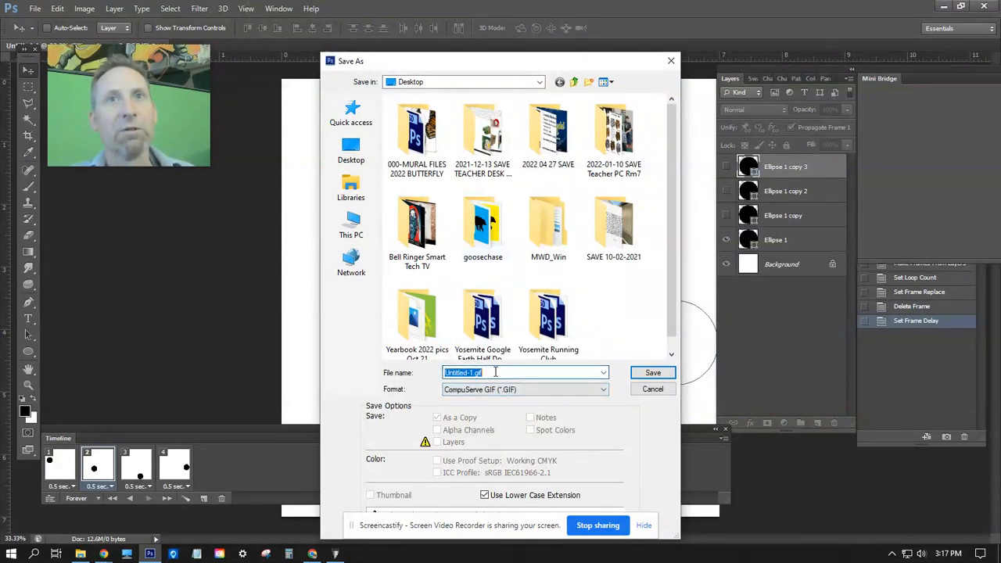
text(bouncing ball)
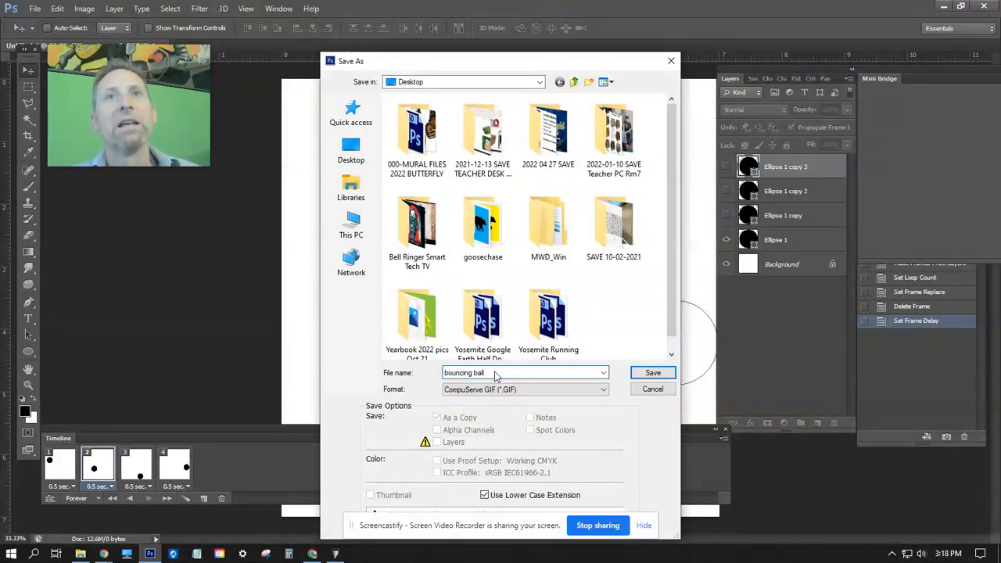
text( - bothwell)
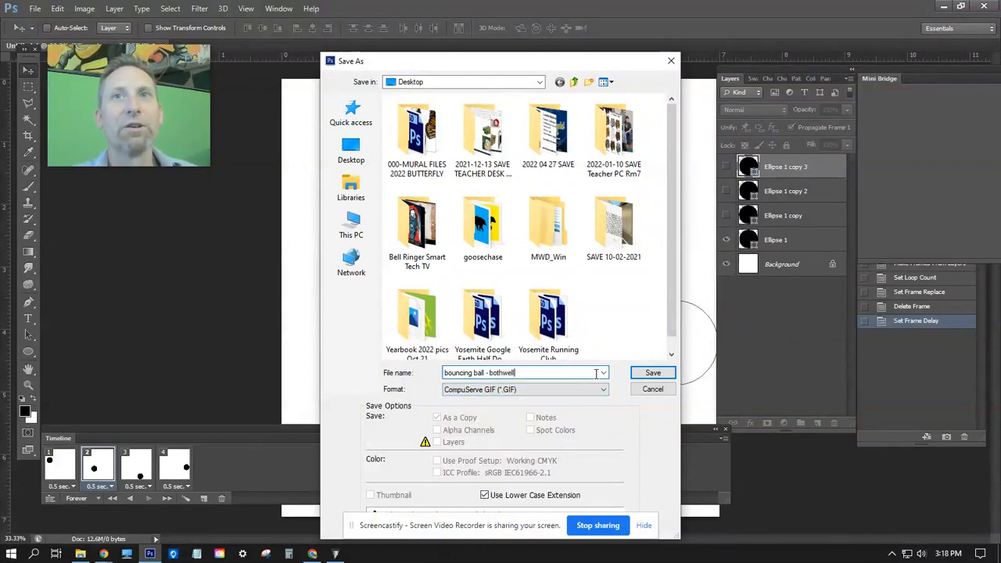
click(653, 373)
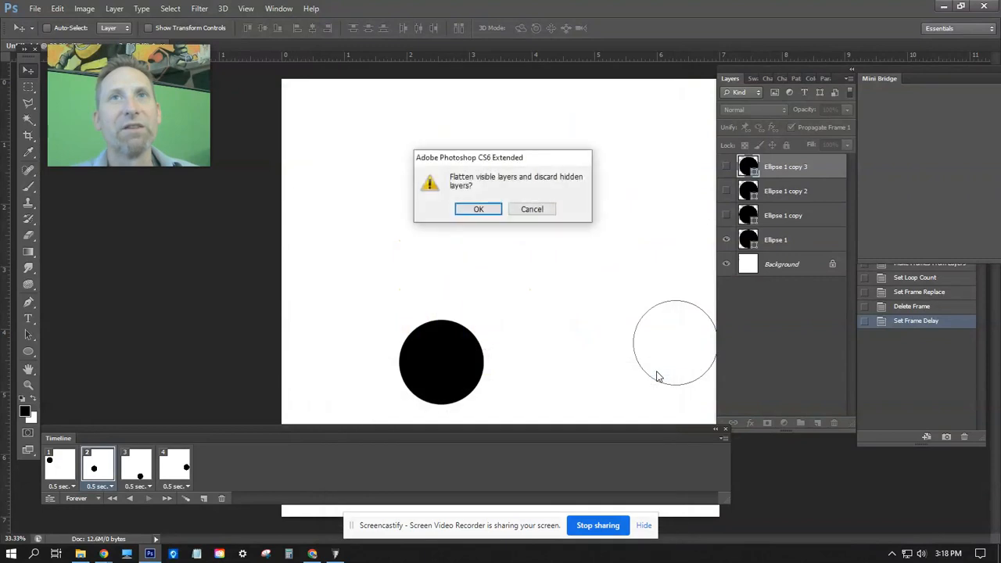
click(452, 203)
click(534, 189)
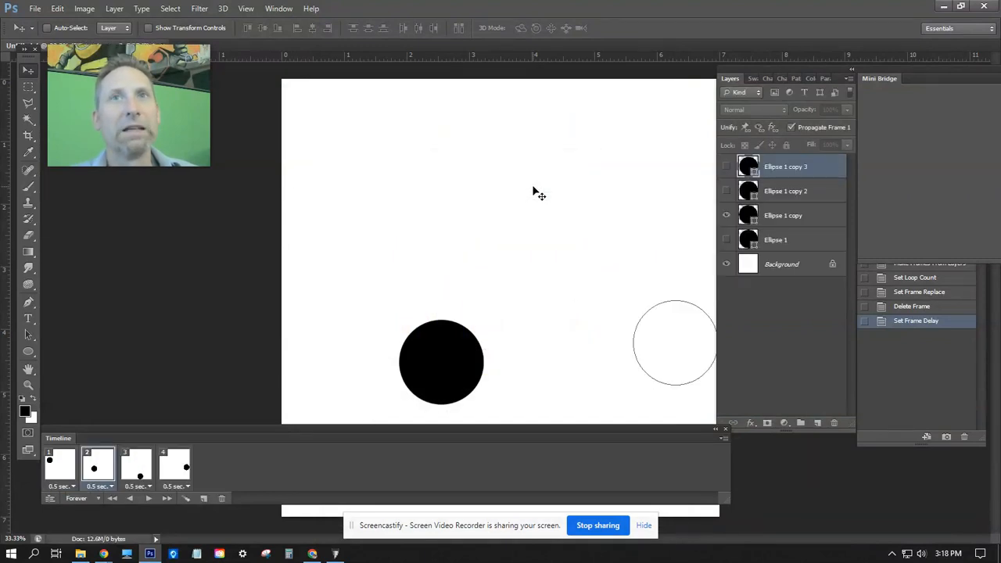